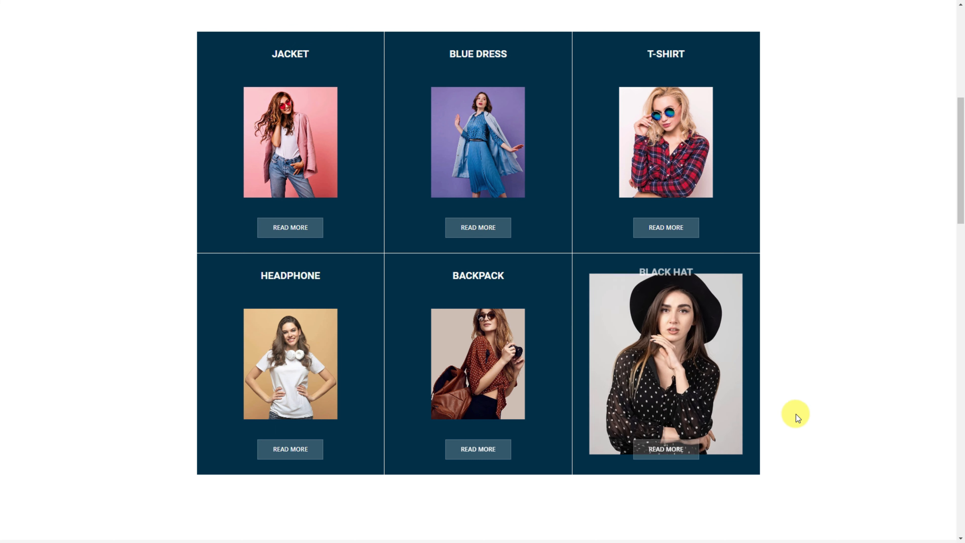
# - Scroll to Spirit Demo 02 and play the large guitarist card's video in a lightbox
pyautogui.scroll(-7, 818, 399)
pyautogui.scroll(-12, 819, 399)
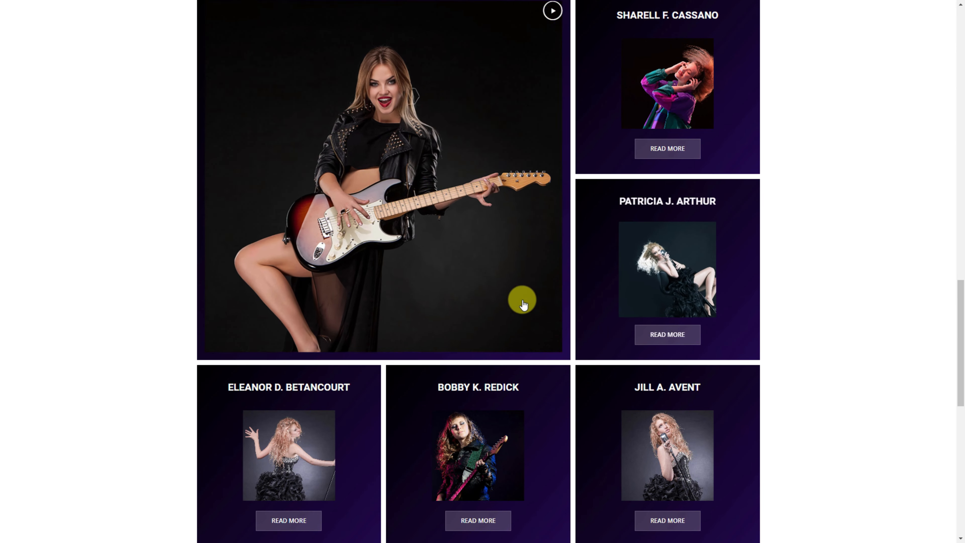
pyautogui.click(552, 12)
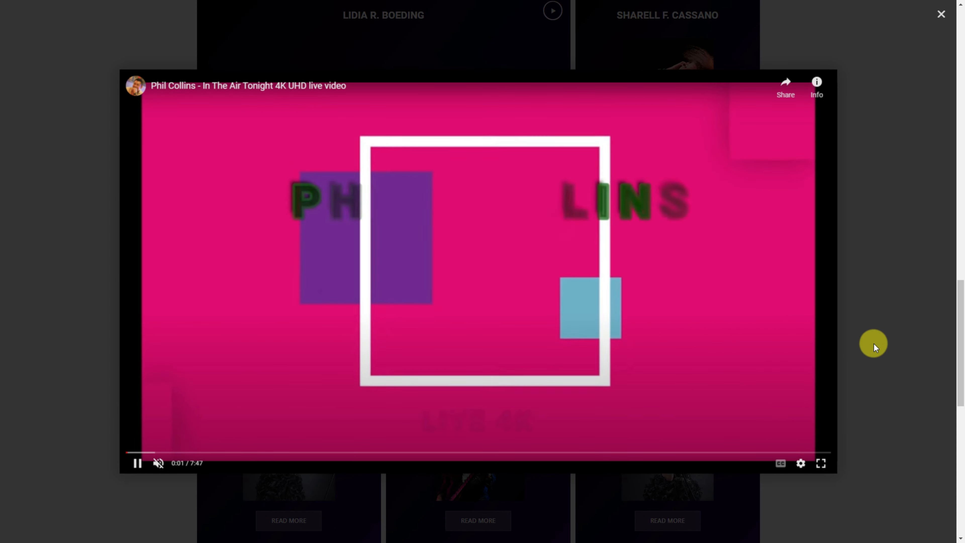
# - Close the 'In The Air Tonight' video lightbox
pyautogui.click(884, 78)
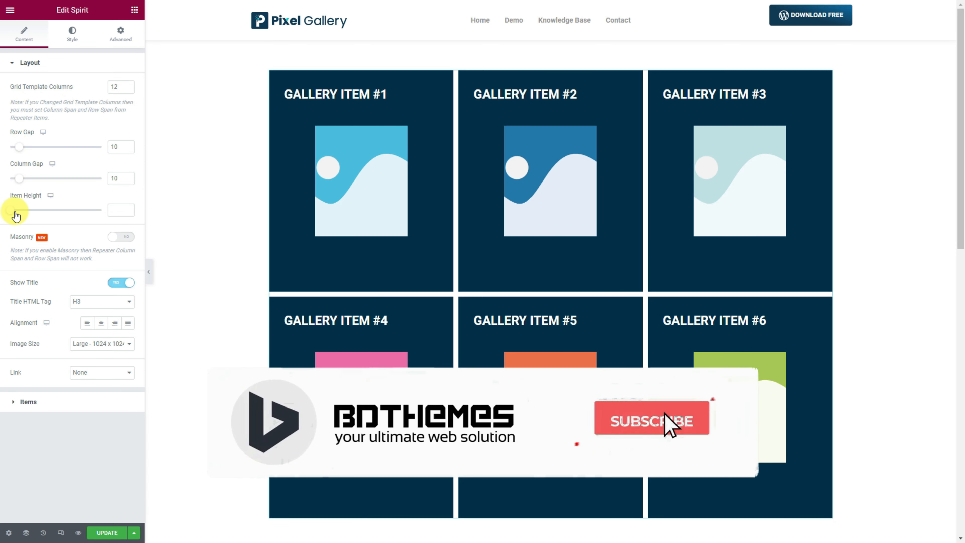
# - Set Item Height 360, Image Size Full, Link to Media File and Link Target Only Button
pyautogui.moveTo(13, 211); pyautogui.dragTo(36, 213)
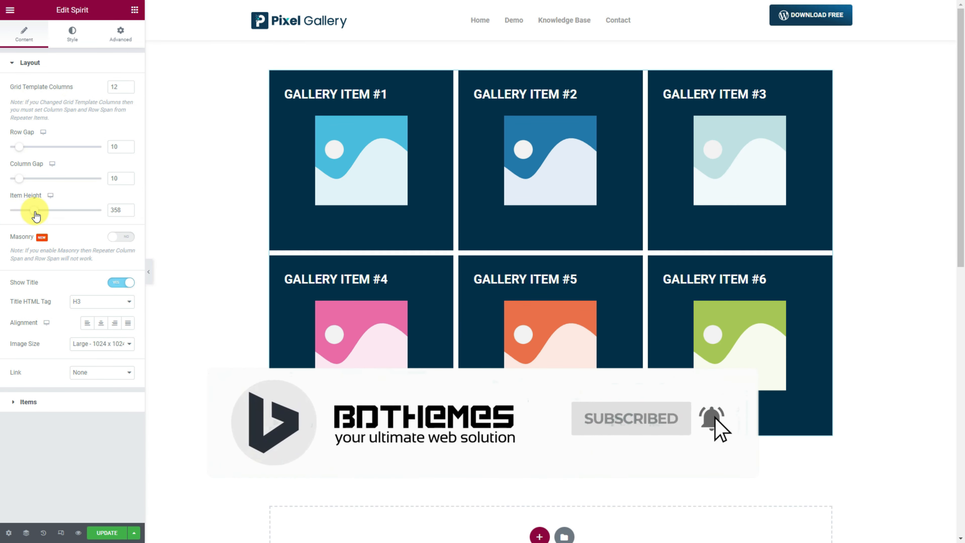
pyautogui.click(128, 212)
pyautogui.click(128, 212)
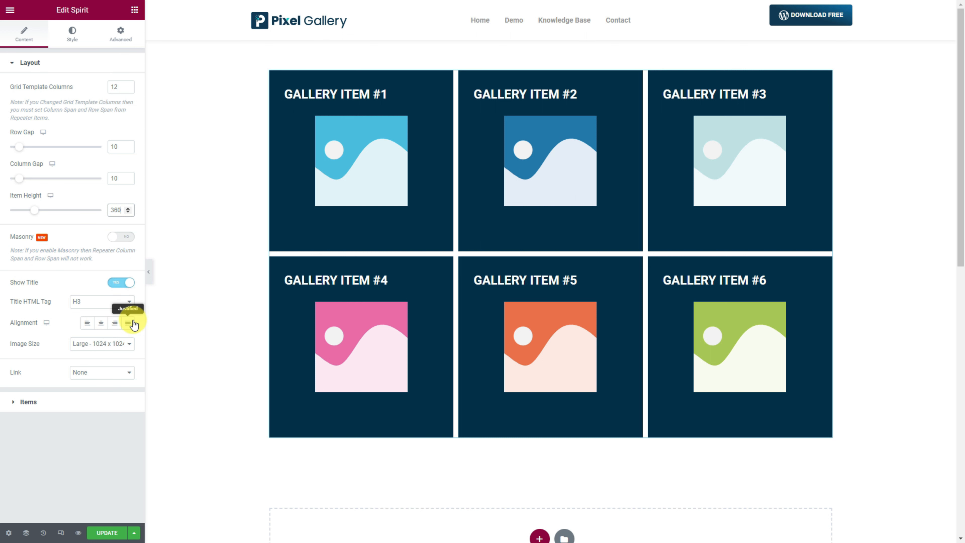
pyautogui.click(99, 346)
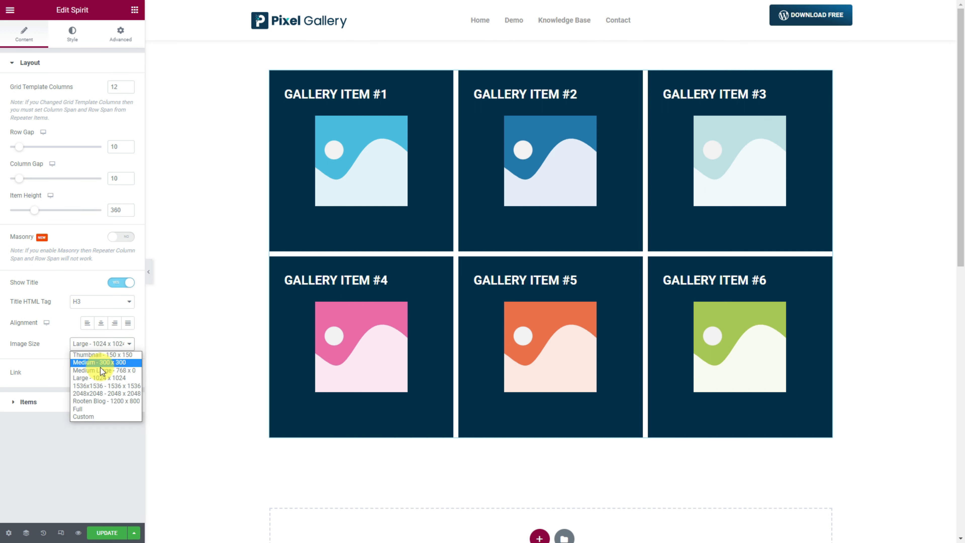
pyautogui.click(98, 408)
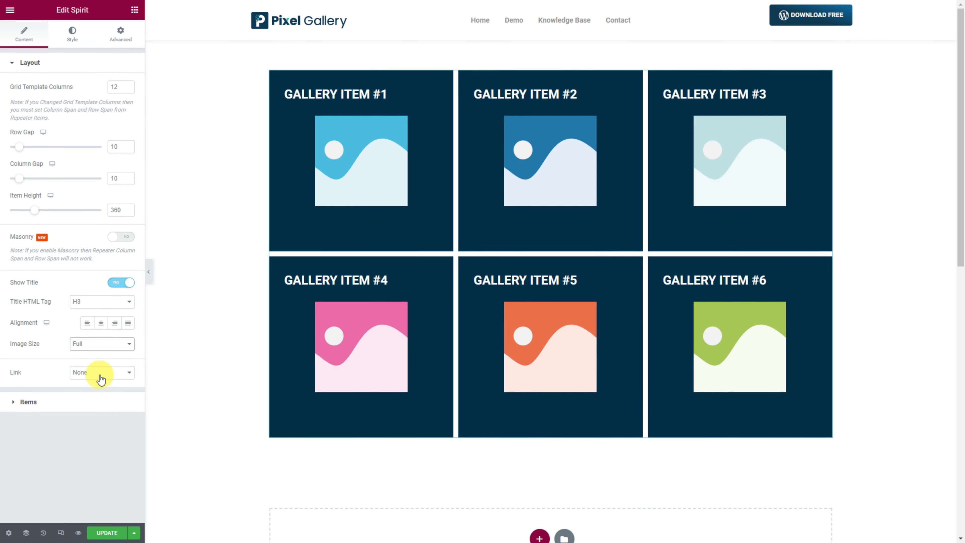
pyautogui.click(100, 376)
pyautogui.click(98, 395)
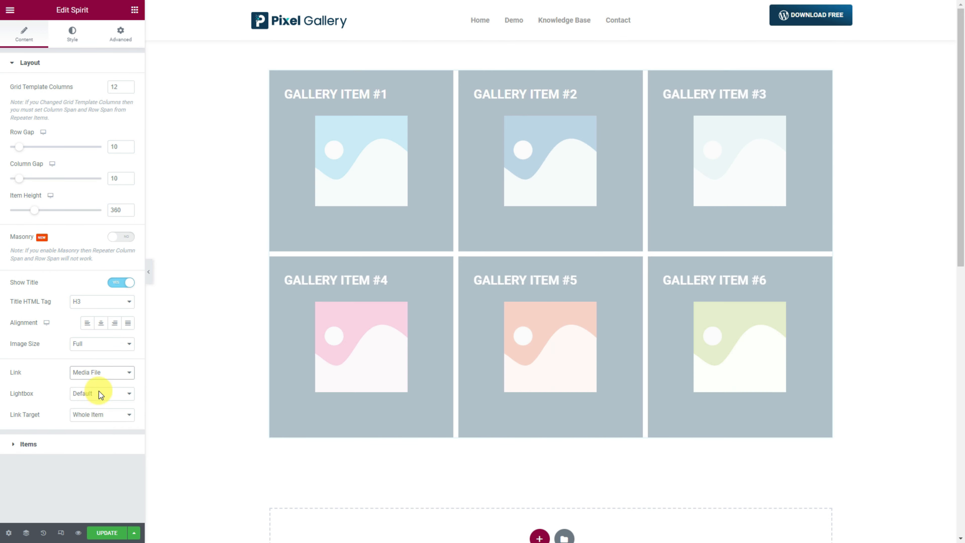
pyautogui.click(93, 414)
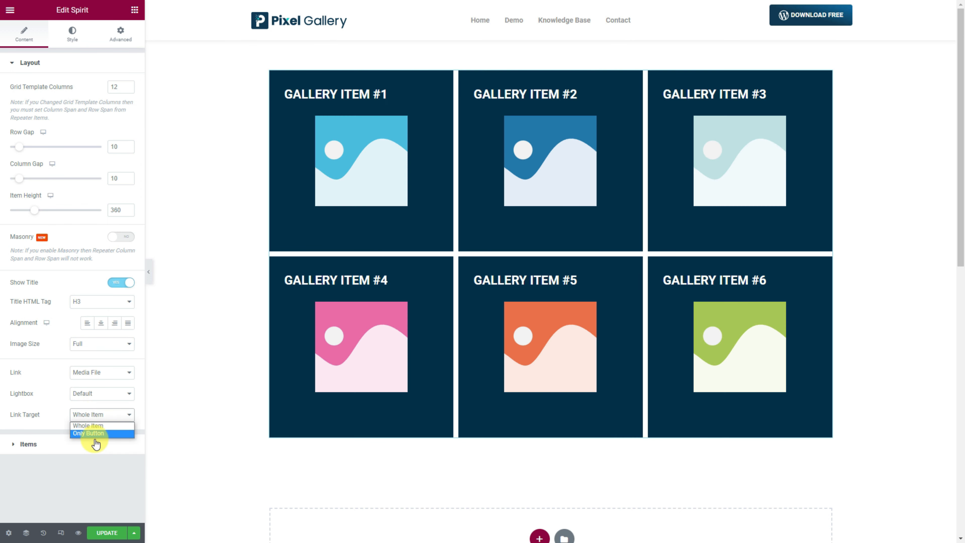
pyautogui.click(95, 435)
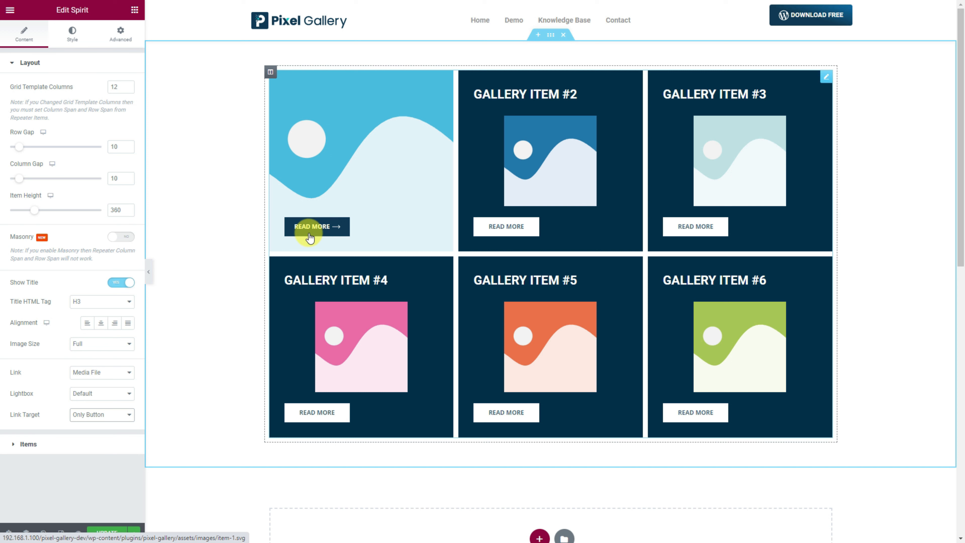
# - Expand Gallery Item #1 and paste the artist's name over its title text
pyautogui.click(76, 445)
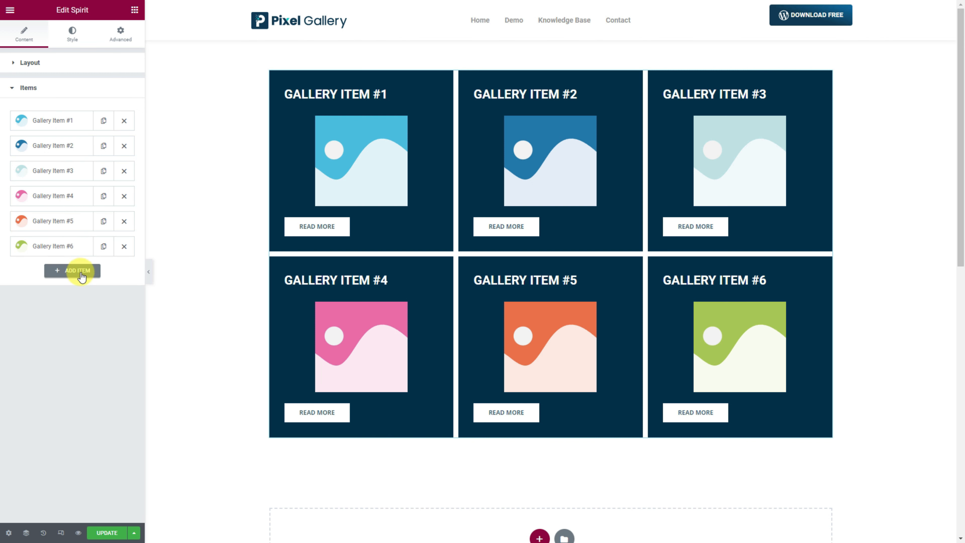
pyautogui.click(75, 129)
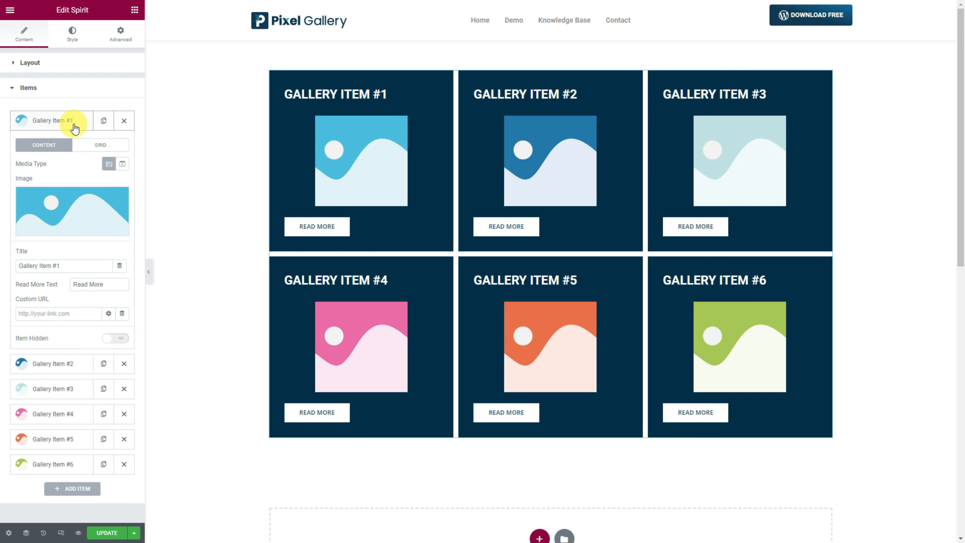
pyautogui.click(73, 207)
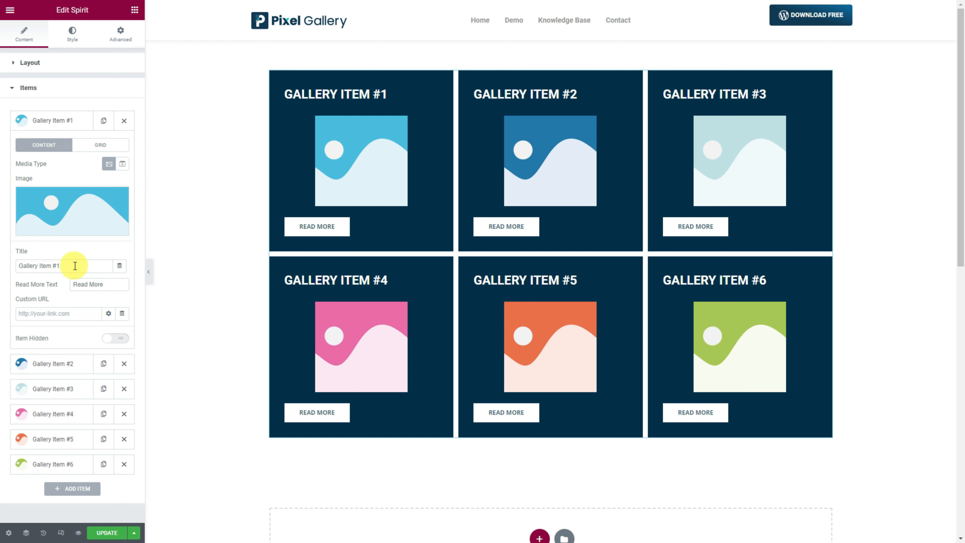
pyautogui.moveTo(75, 266); pyautogui.dragTo(9, 265)
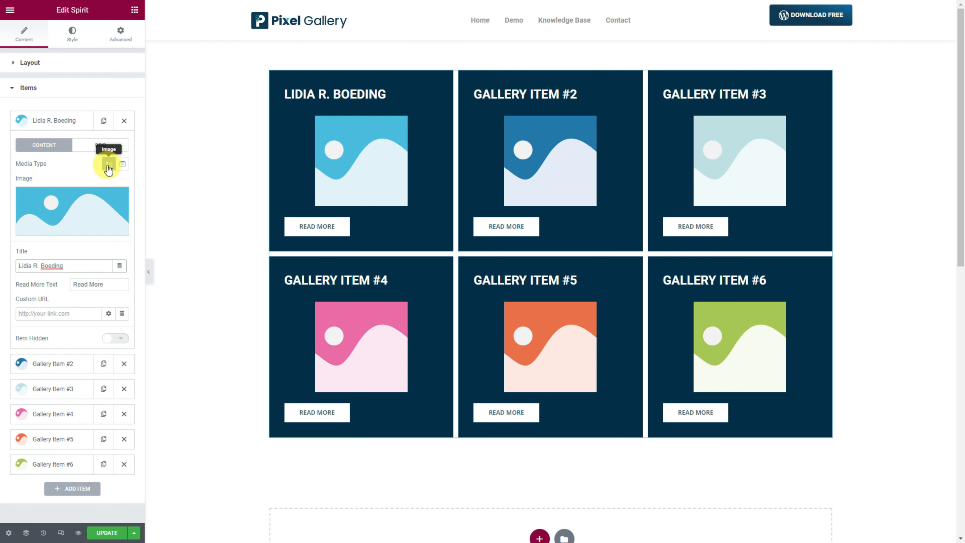
# - Make Gallery Item #1 a YouTube video and insert the guitarist photo as its poster
pyautogui.click(122, 164)
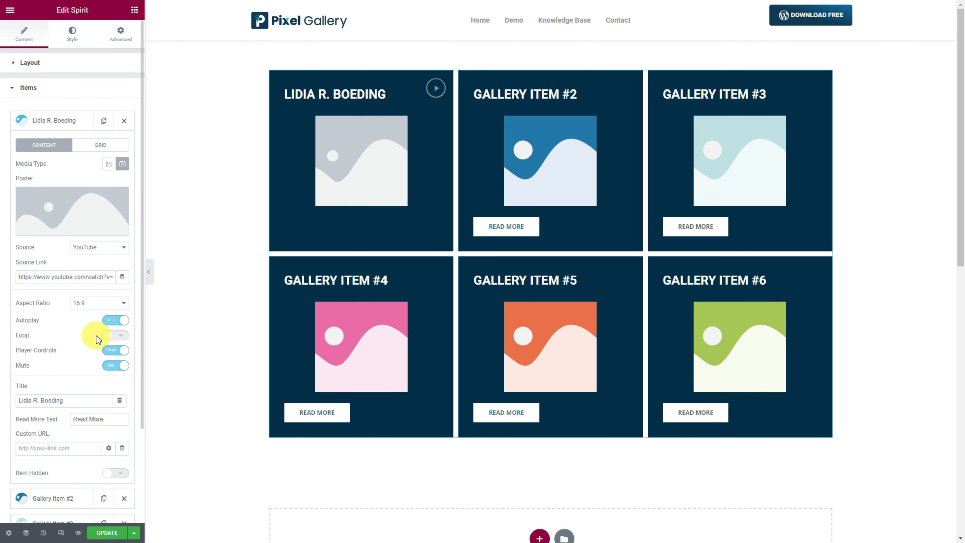
pyautogui.click(52, 209)
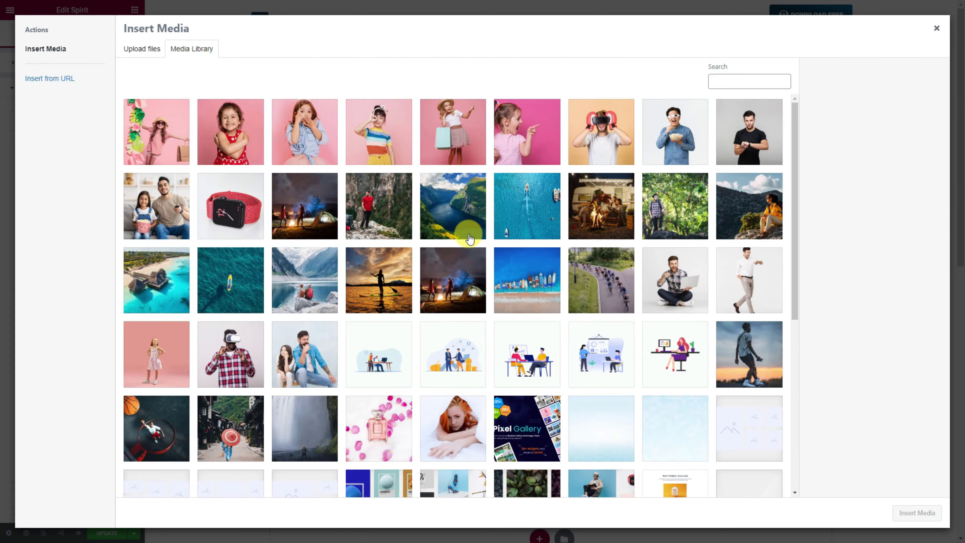
pyautogui.scroll(-15, 598, 451)
pyautogui.click(410, 483)
pyautogui.scroll(-10, 584, 476)
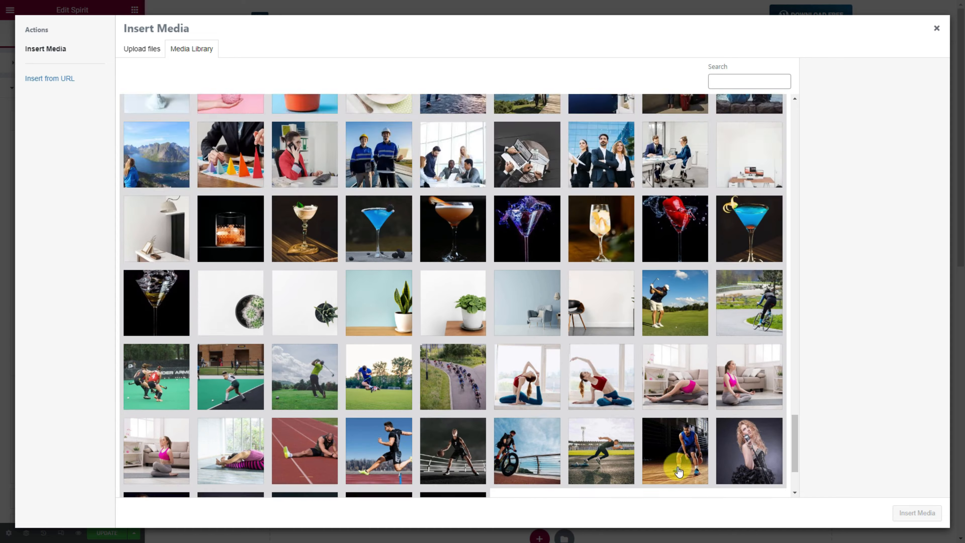
pyautogui.click(450, 405)
pyautogui.click(916, 513)
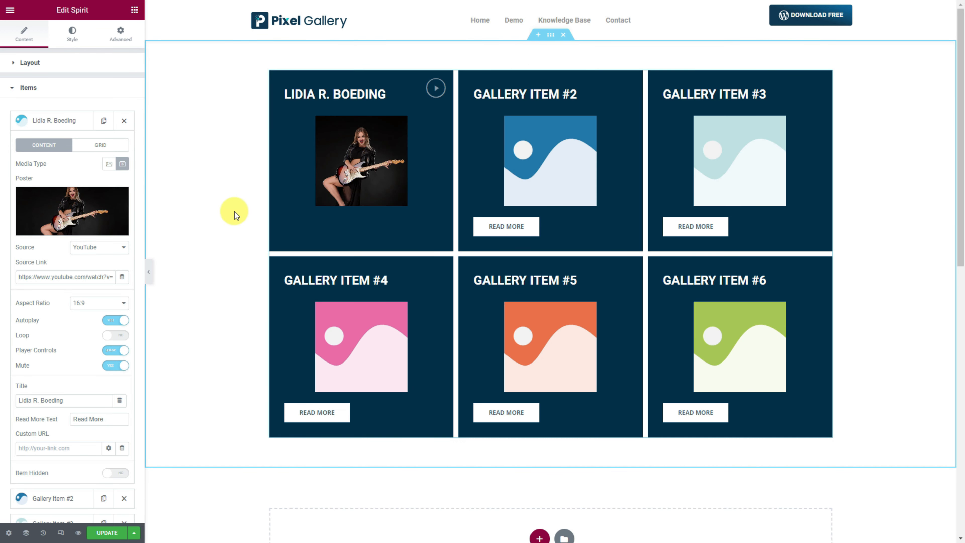
# - On item #1's Grid tab, set Column Span 8, Row Span 2 and Height 730
pyautogui.click(108, 146)
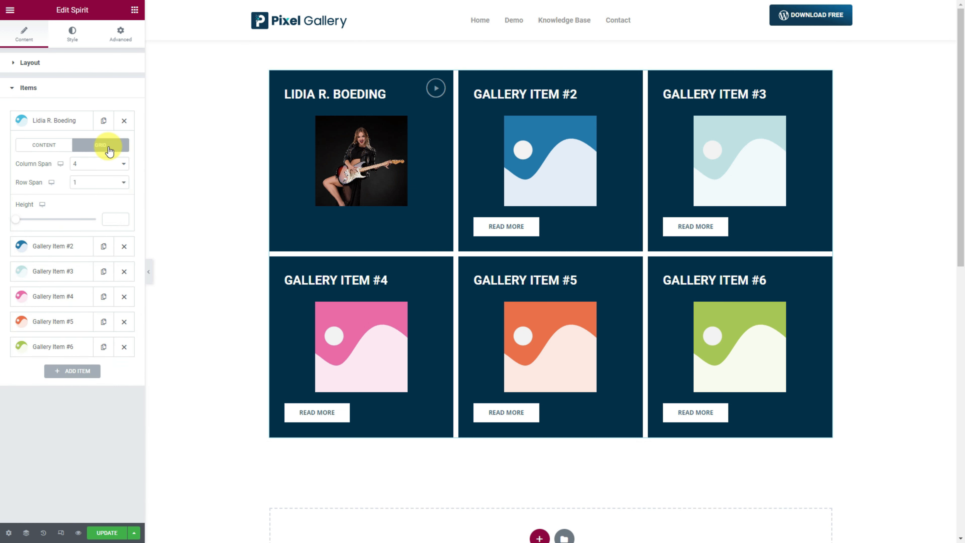
pyautogui.click(93, 165)
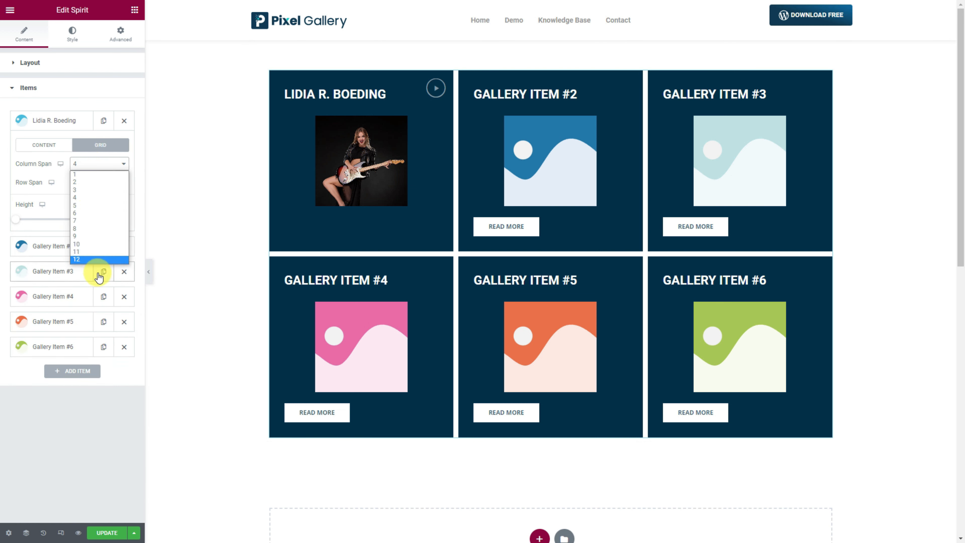
pyautogui.click(95, 228)
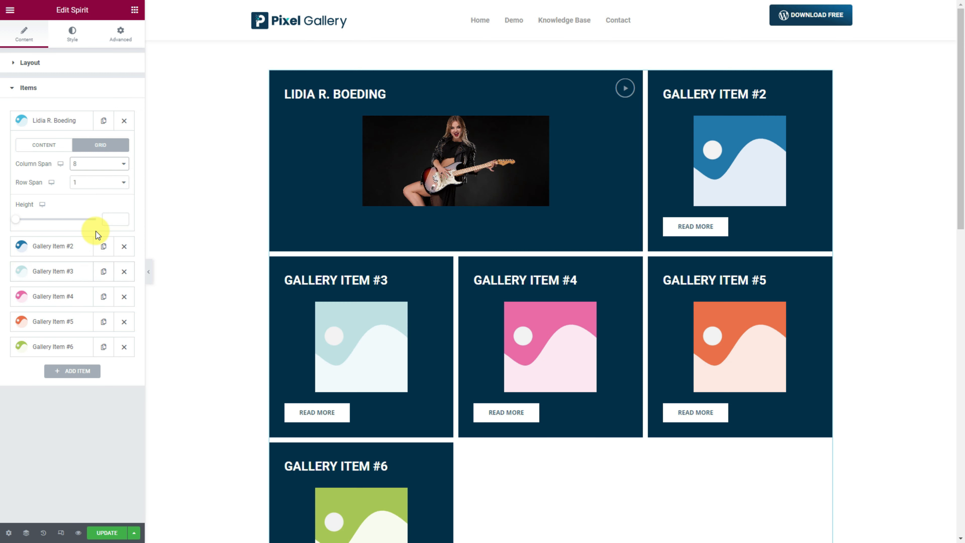
pyautogui.click(96, 189)
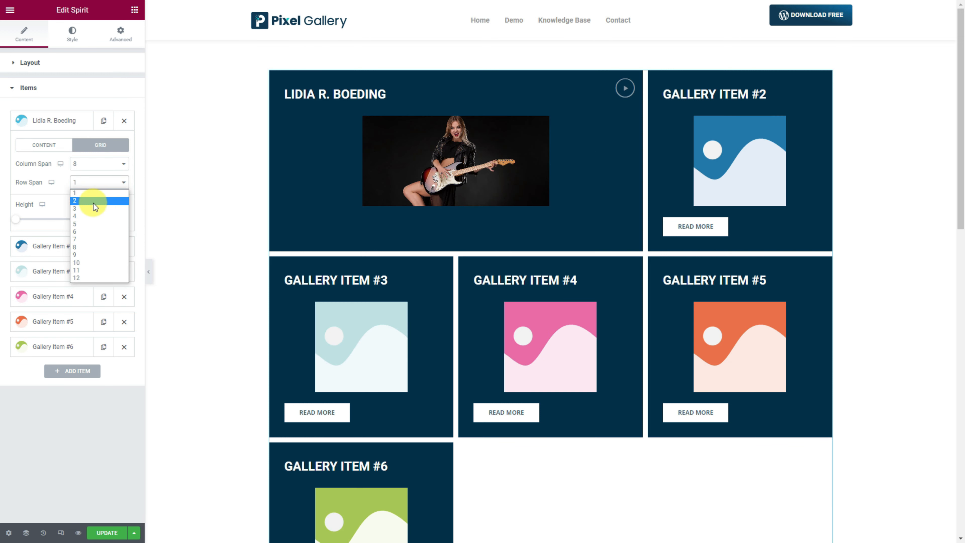
pyautogui.click(93, 203)
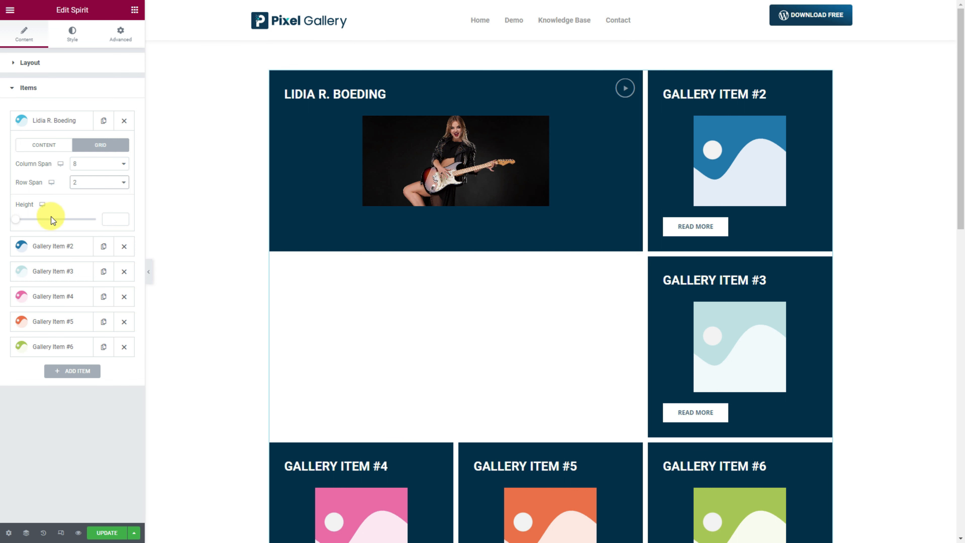
pyautogui.moveTo(13, 223); pyautogui.dragTo(83, 229)
pyautogui.click(122, 217)
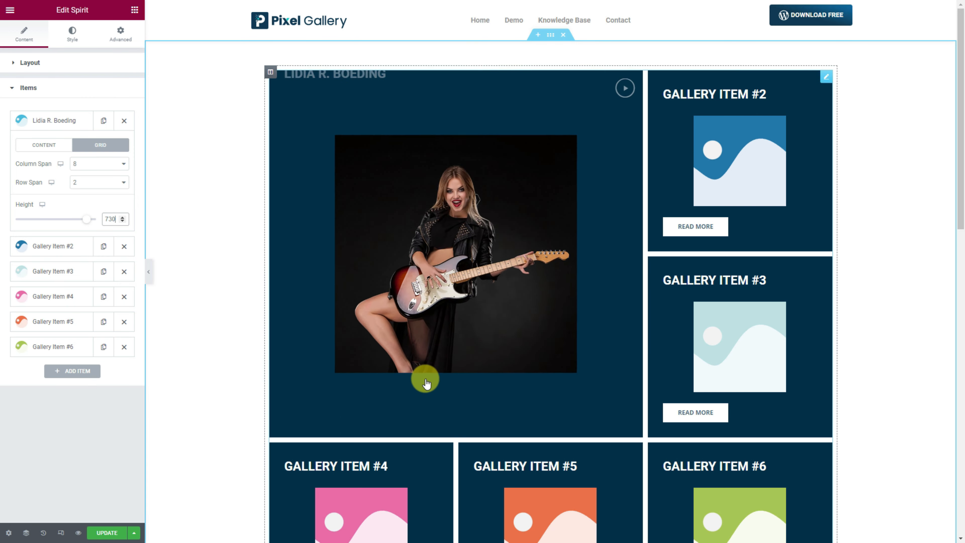
# - Collapse Gallery Item #1 and expand Gallery Item #2's settings
pyautogui.scroll(-2, 956, 237)
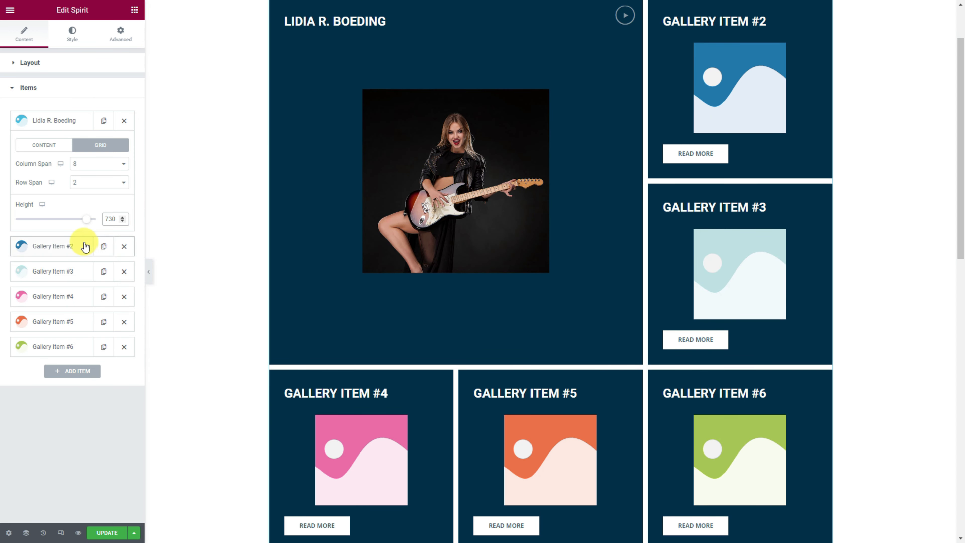
pyautogui.click(61, 127)
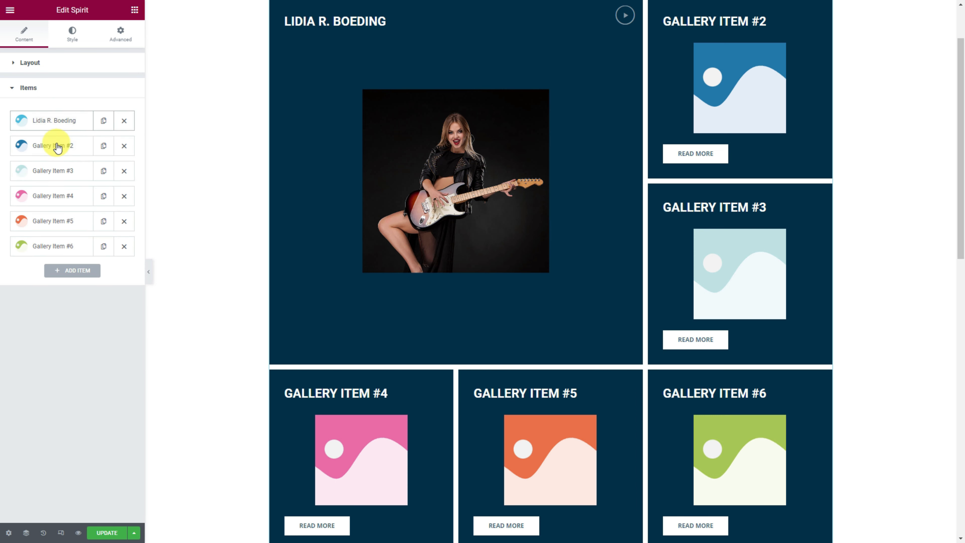
pyautogui.click(59, 145)
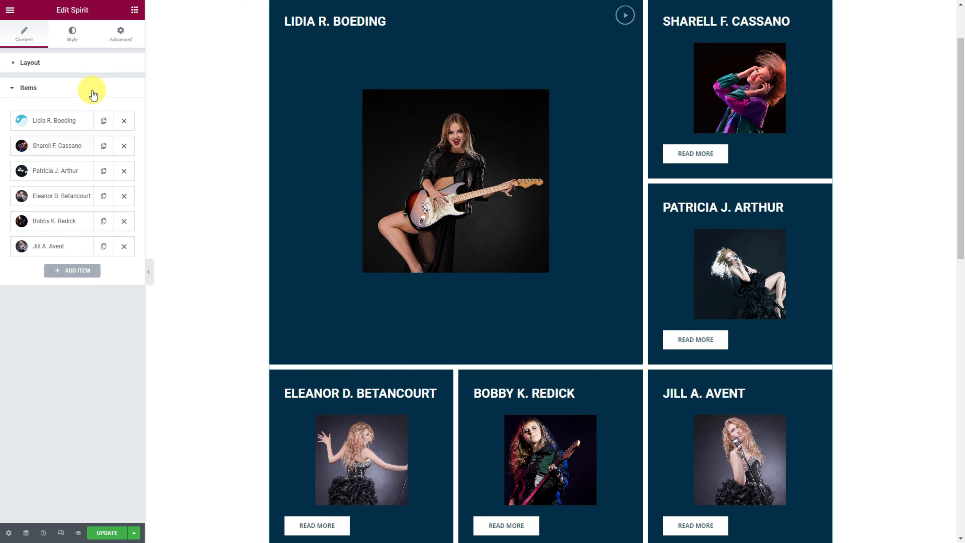
# - In Style > Items, set a gradient background from #23074D to #000000 at about 310°
pyautogui.click(72, 38)
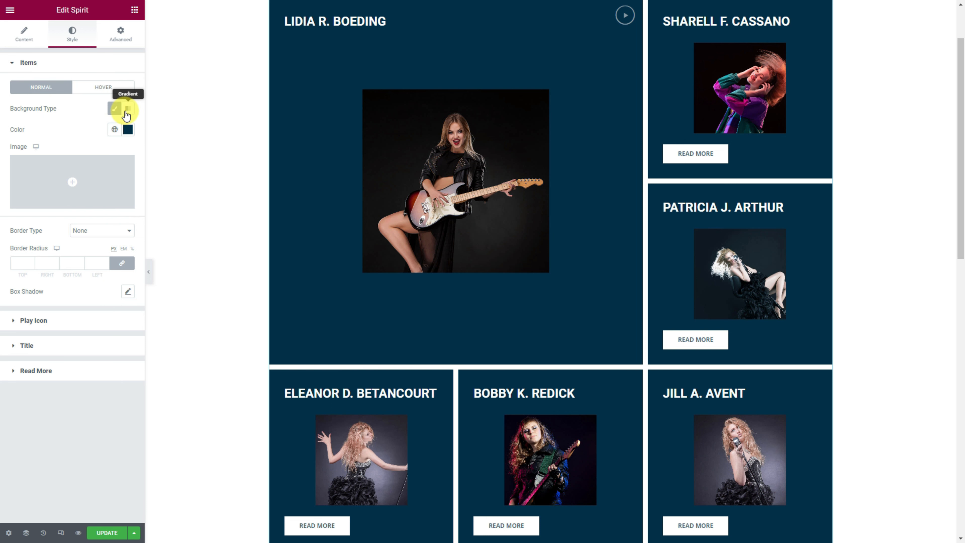
pyautogui.click(126, 110)
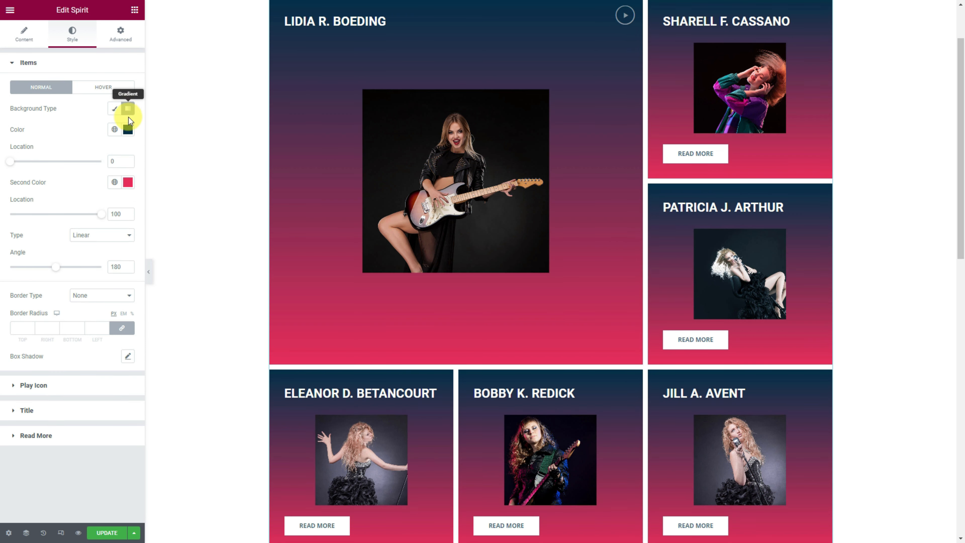
pyautogui.click(129, 133)
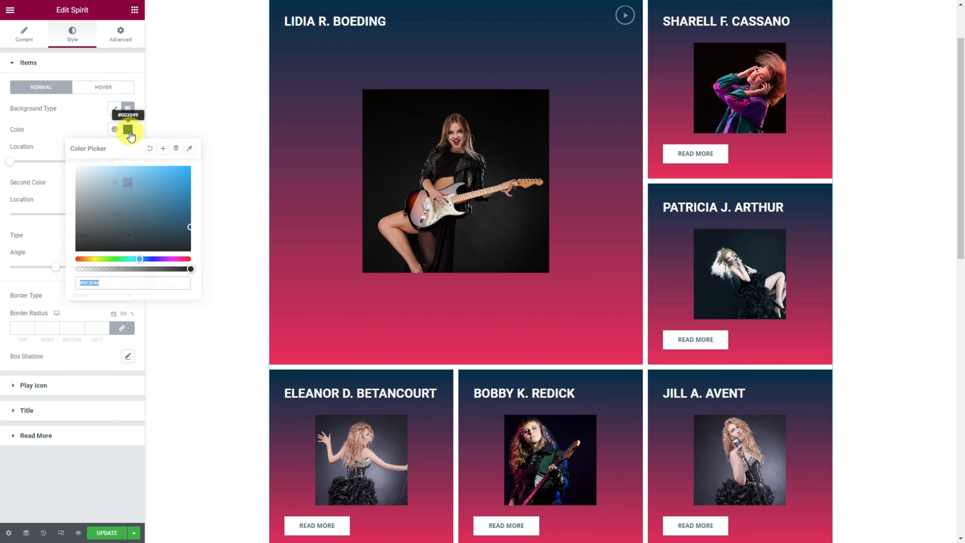
pyautogui.write('#23074D')
pyautogui.click(49, 235)
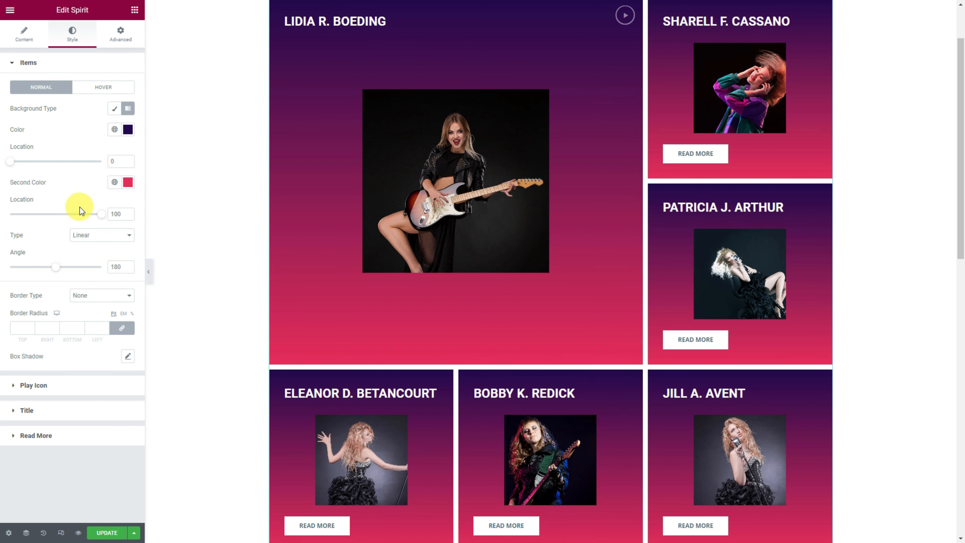
pyautogui.click(128, 182)
pyautogui.click(76, 302)
pyautogui.click(74, 181)
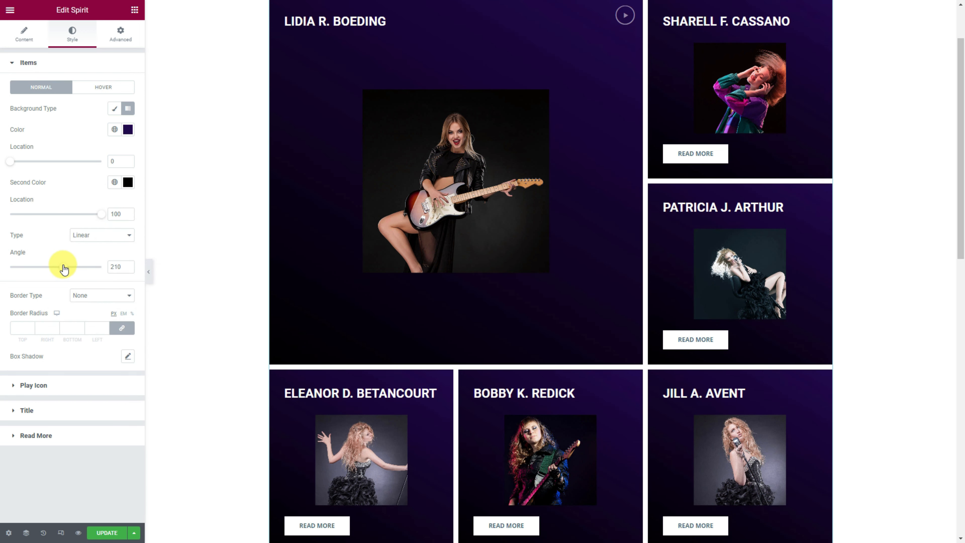
pyautogui.moveTo(64, 269); pyautogui.dragTo(86, 268)
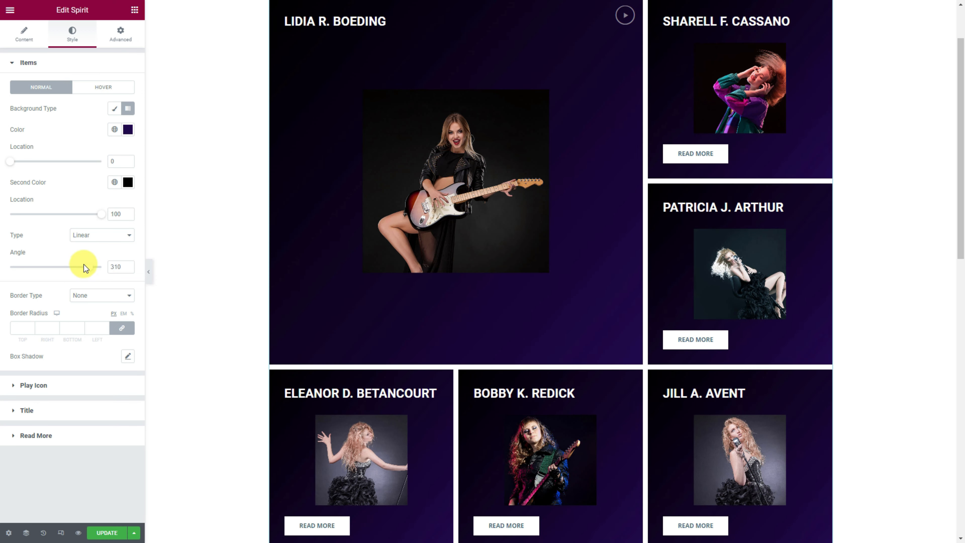
# - Set the Play Icon colour to white #FFFFFF
pyautogui.click(60, 390)
pyautogui.click(128, 113)
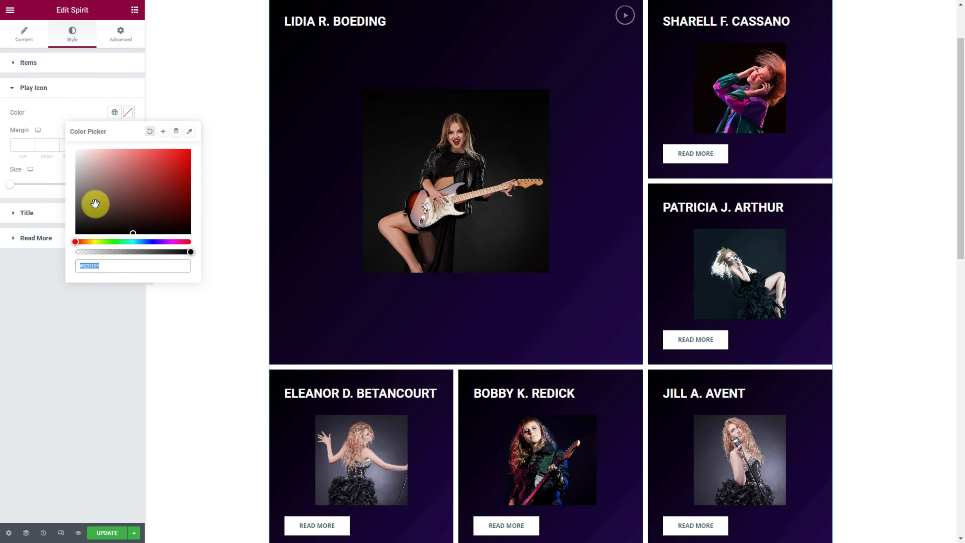
pyautogui.click(78, 151)
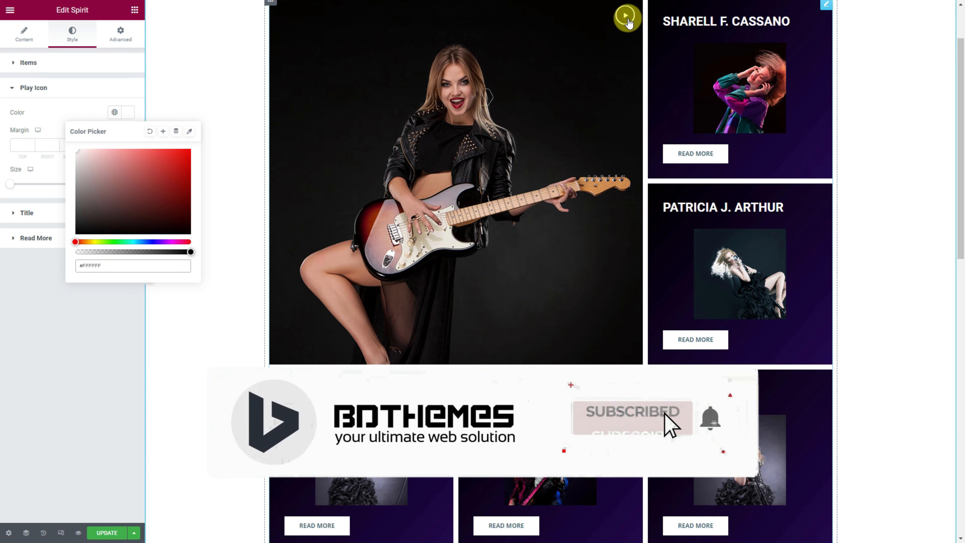
pyautogui.click(48, 191)
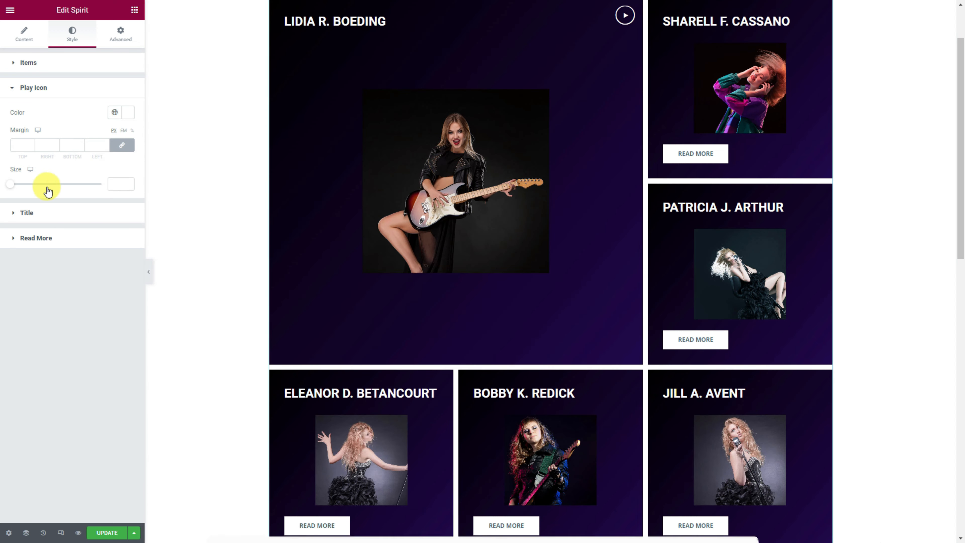
# - Set the Title typography font size to 20
pyautogui.click(50, 213)
pyautogui.click(127, 238)
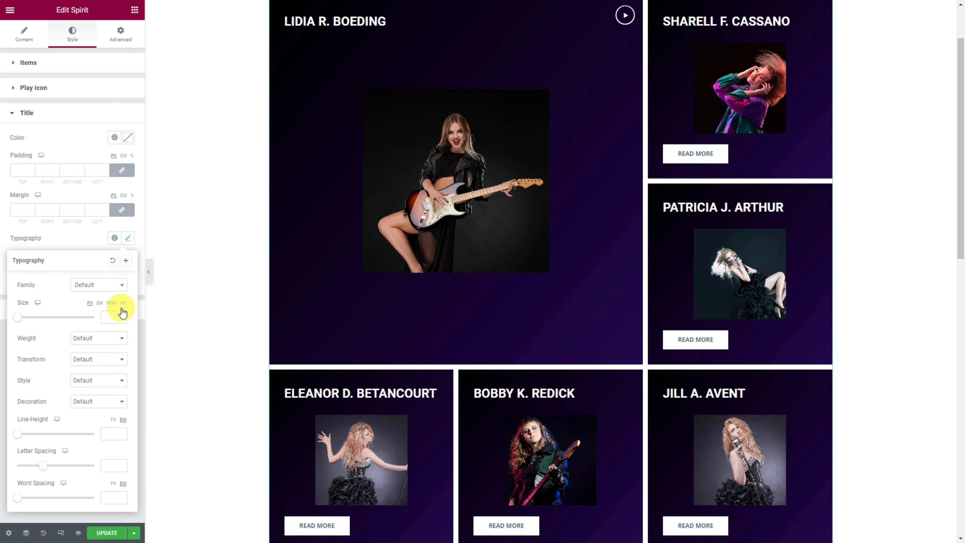
pyautogui.moveTo(17, 317); pyautogui.dragTo(26, 321)
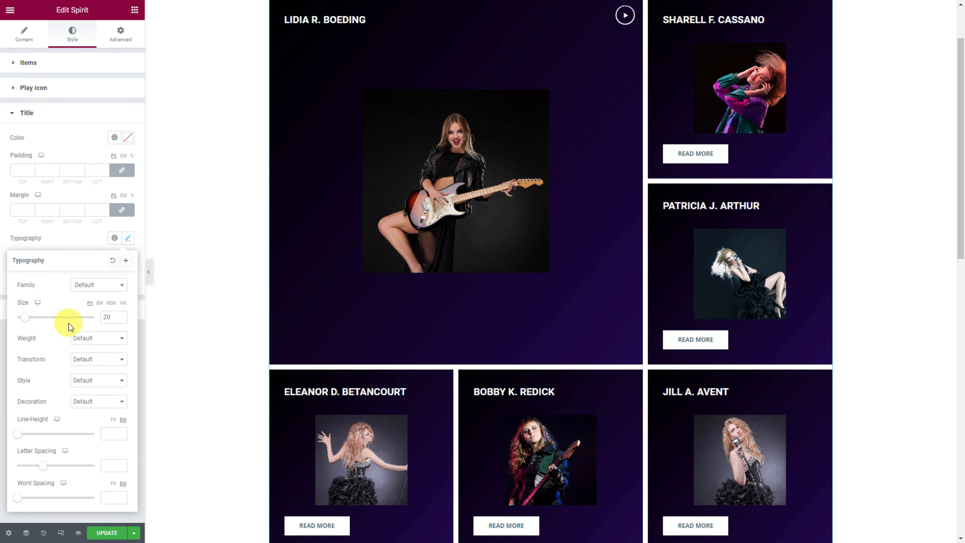
pyautogui.click(75, 226)
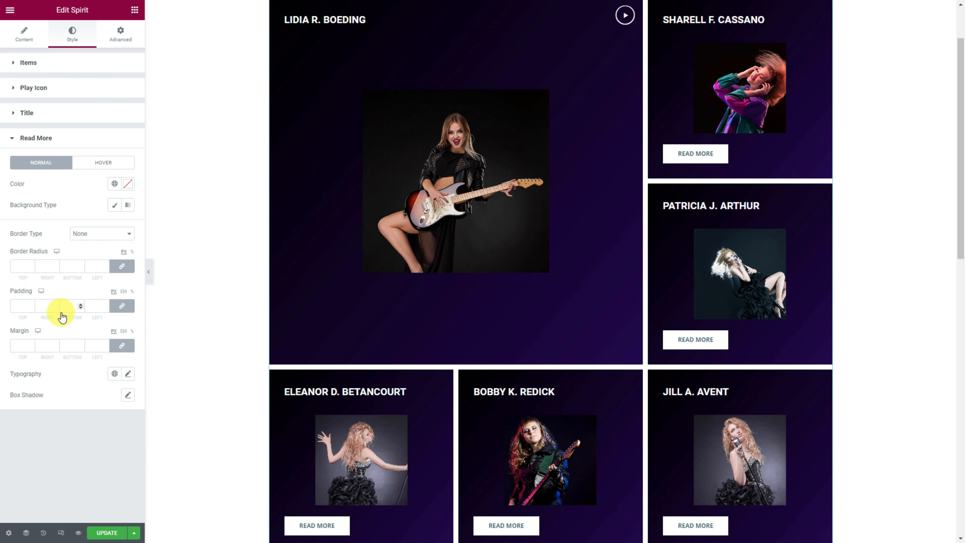
# - Give Read More buttons white text and a semi-transparent #FFFFFF classic background
pyautogui.click(128, 186)
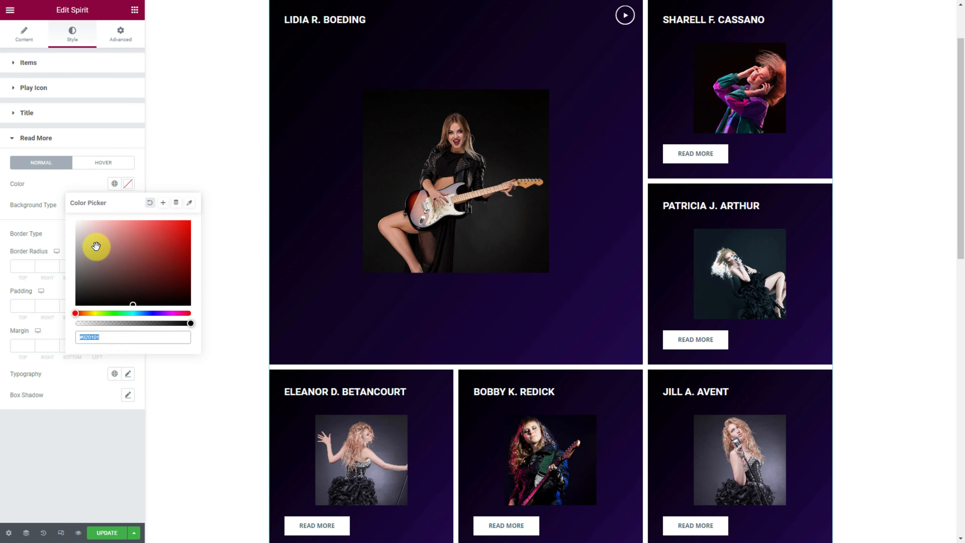
pyautogui.click(63, 187)
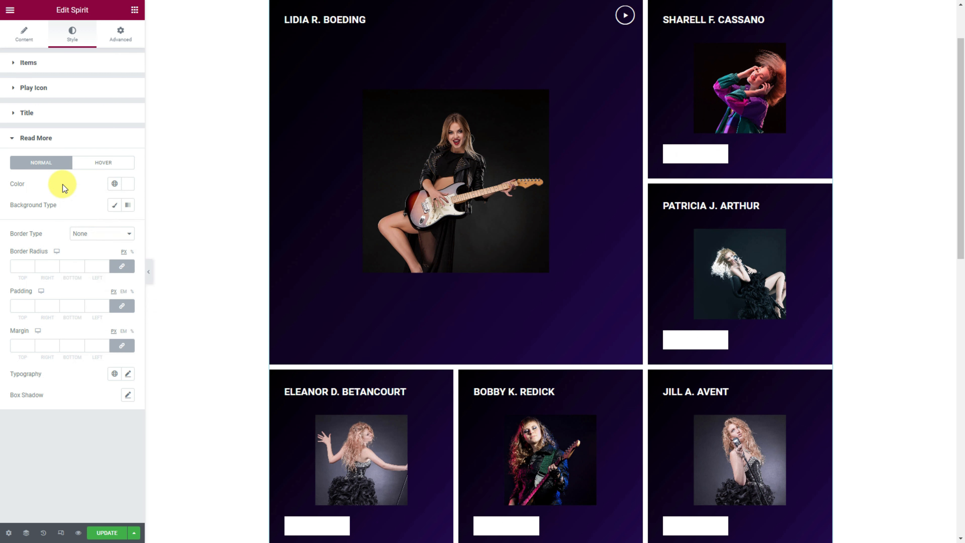
pyautogui.click(114, 206)
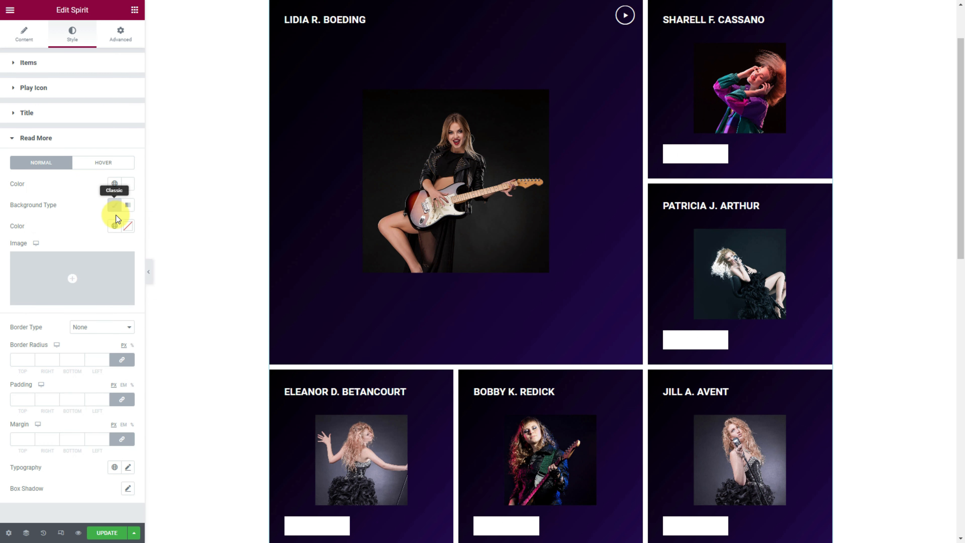
pyautogui.click(128, 227)
pyautogui.write('#FFFFFF')
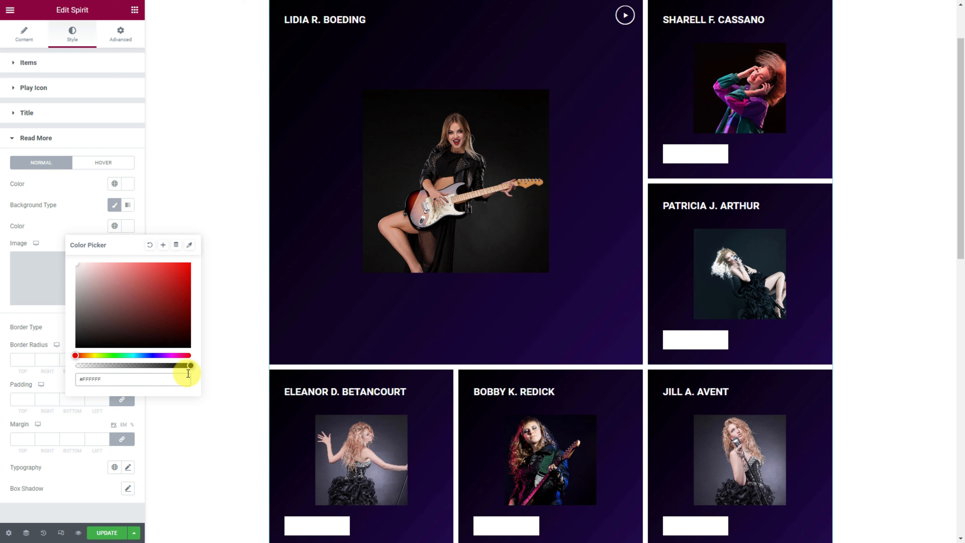
pyautogui.moveTo(188, 366); pyautogui.dragTo(100, 352)
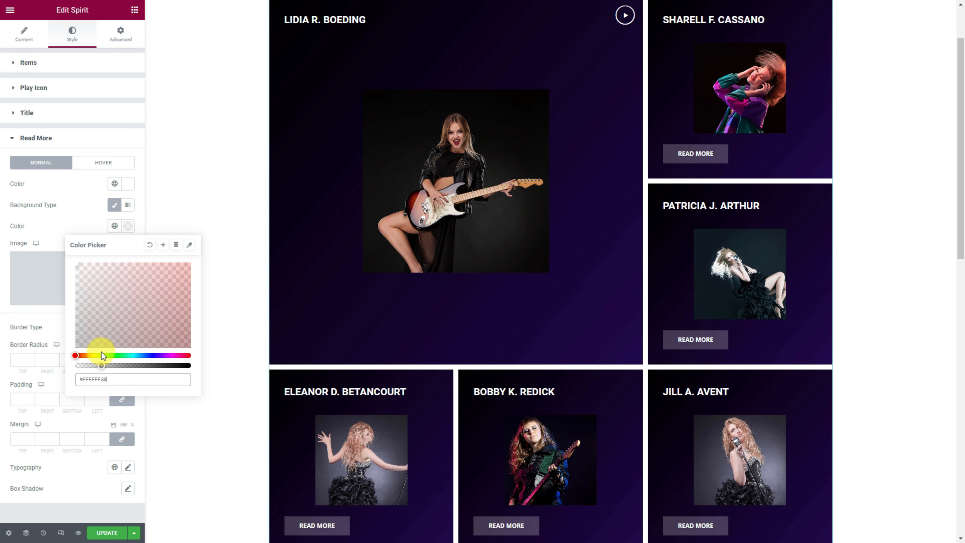
pyautogui.click(69, 234)
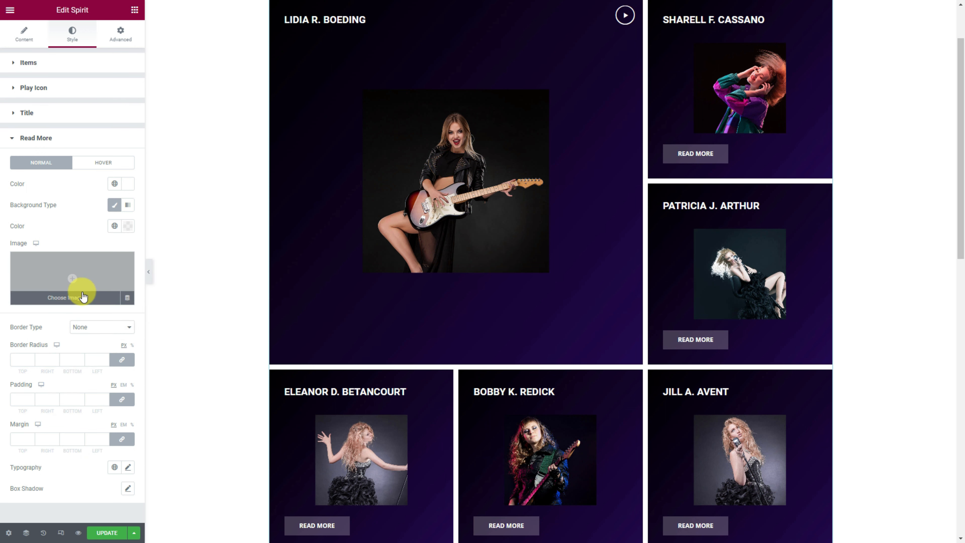
# - Give the Read More buttons a solid 1 px, mostly transparent white border
pyautogui.click(98, 329)
pyautogui.click(95, 349)
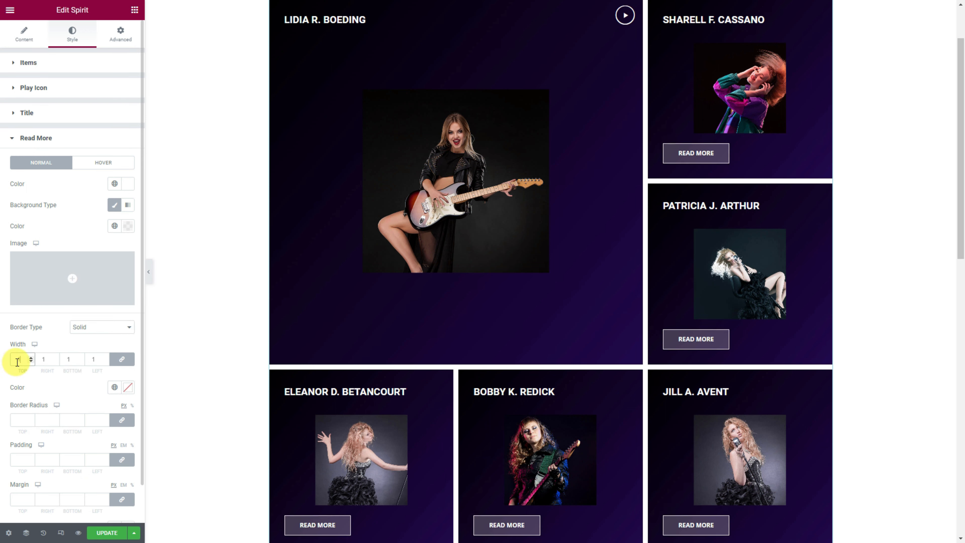
pyautogui.click(127, 386)
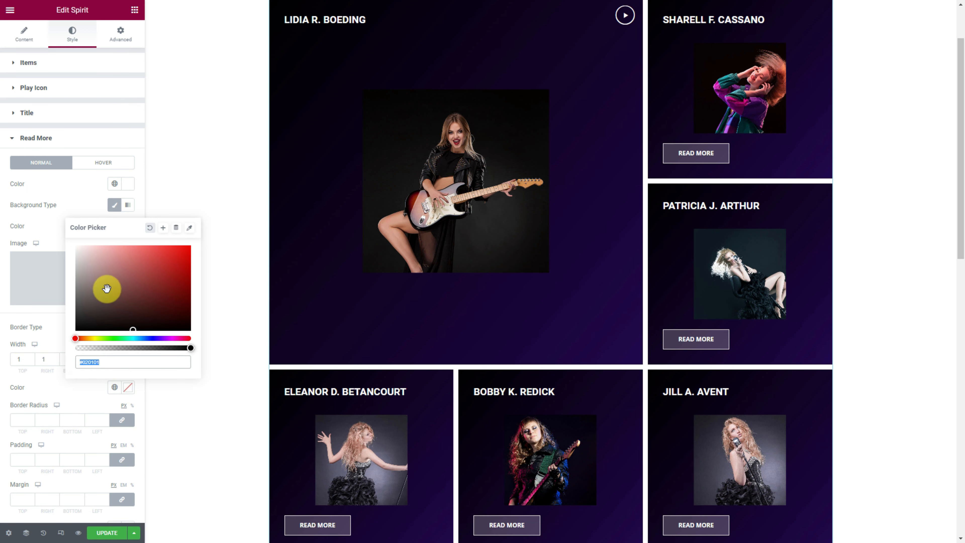
pyautogui.write('#FFFFFF')
pyautogui.moveTo(191, 348); pyautogui.dragTo(90, 345)
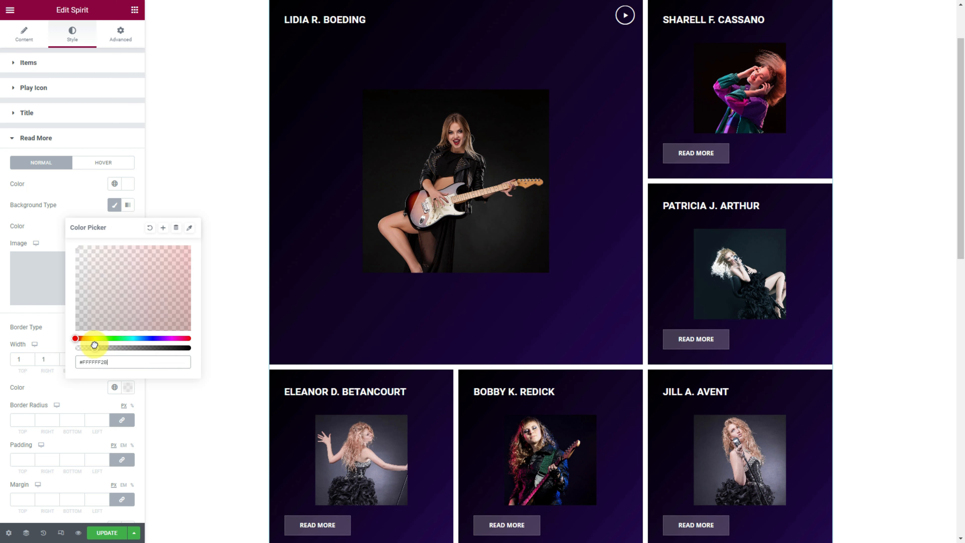
pyautogui.click(81, 403)
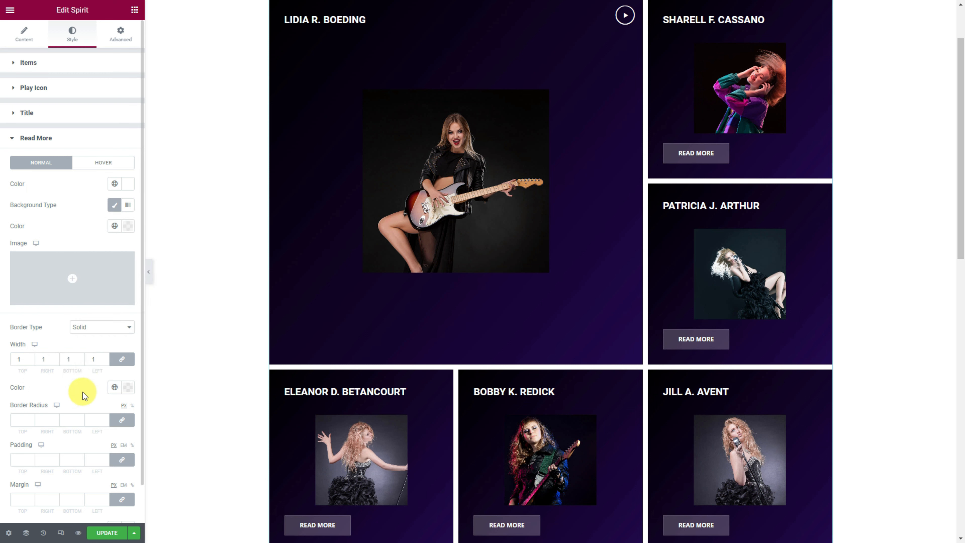
# - For hover, set the button text to #23074D and a white classic background
pyautogui.click(100, 168)
pyautogui.click(123, 185)
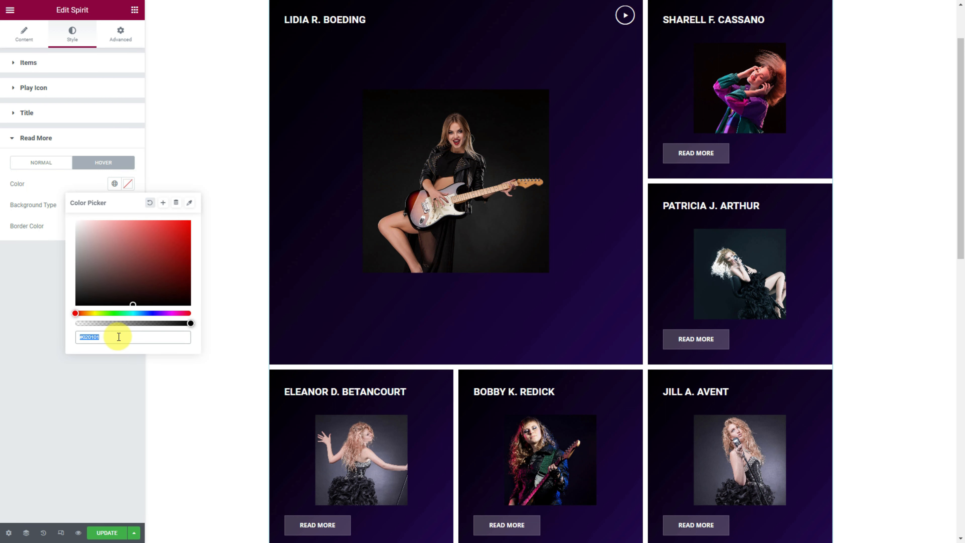
pyautogui.write('#23074D')
pyautogui.click(78, 193)
pyautogui.click(114, 204)
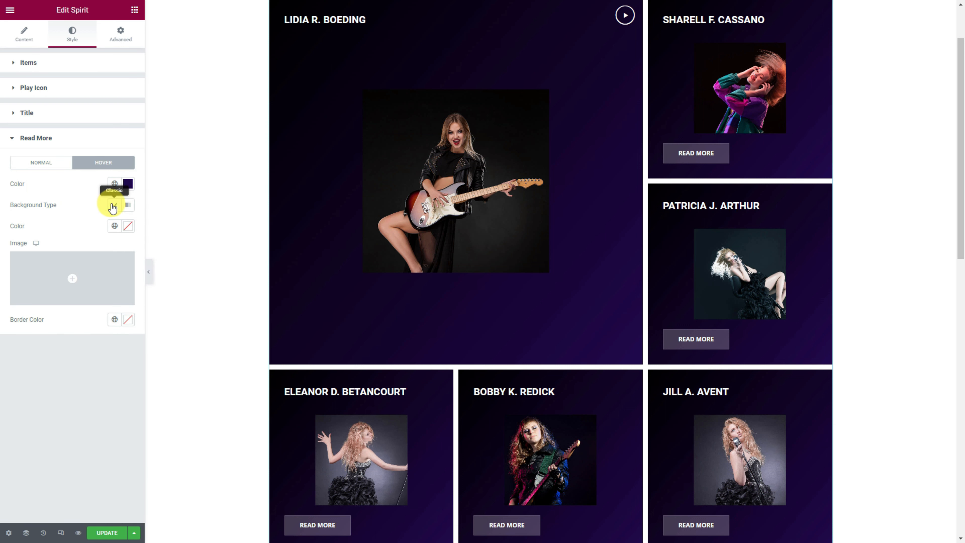
pyautogui.click(127, 226)
pyautogui.click(72, 221)
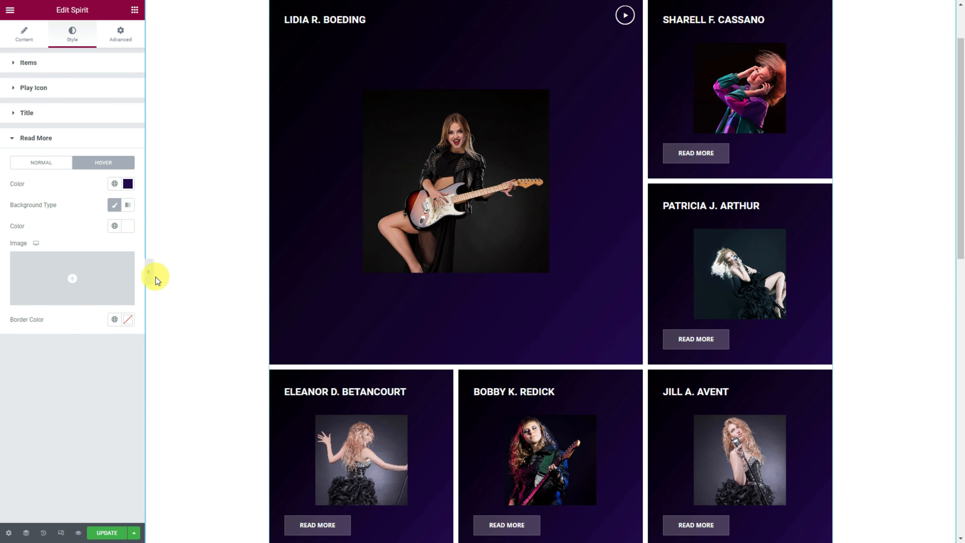
# - Collapse the Elementor sidebar to preview the purple Spirit gallery at full width
pyautogui.click(149, 271)
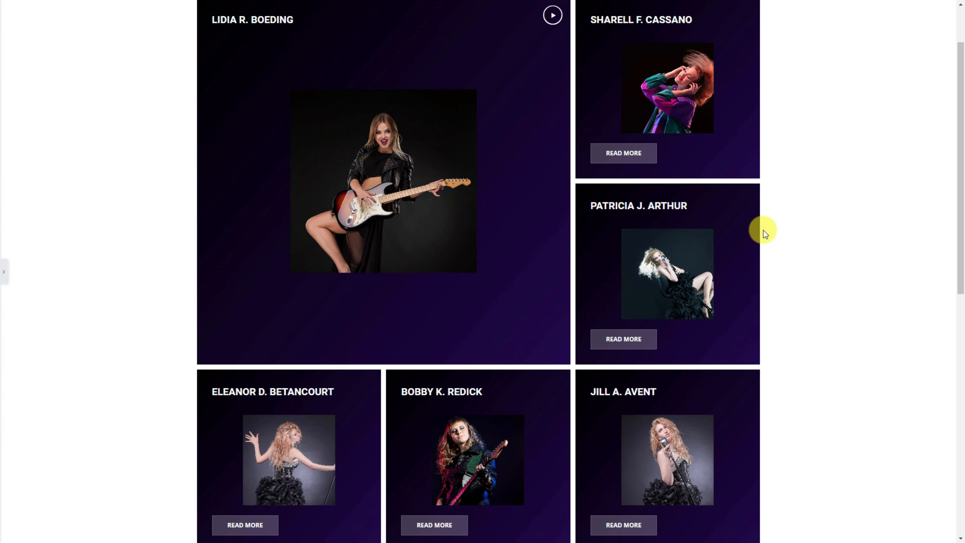